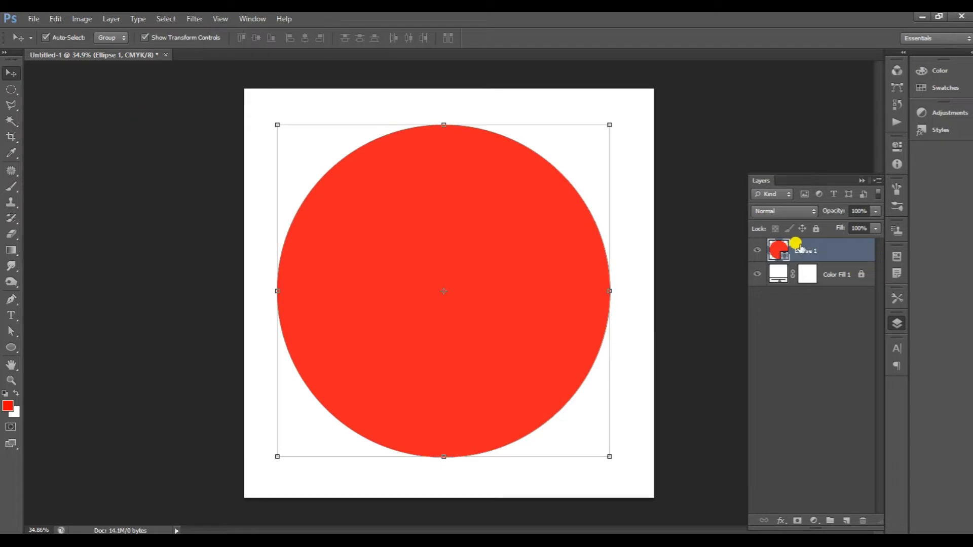
Step: Apply a Multiply inner shadow to the red circle at -53°, with size 247 px and distance 210 px
{"action": "left_click", "coordinate": [832, 123]}
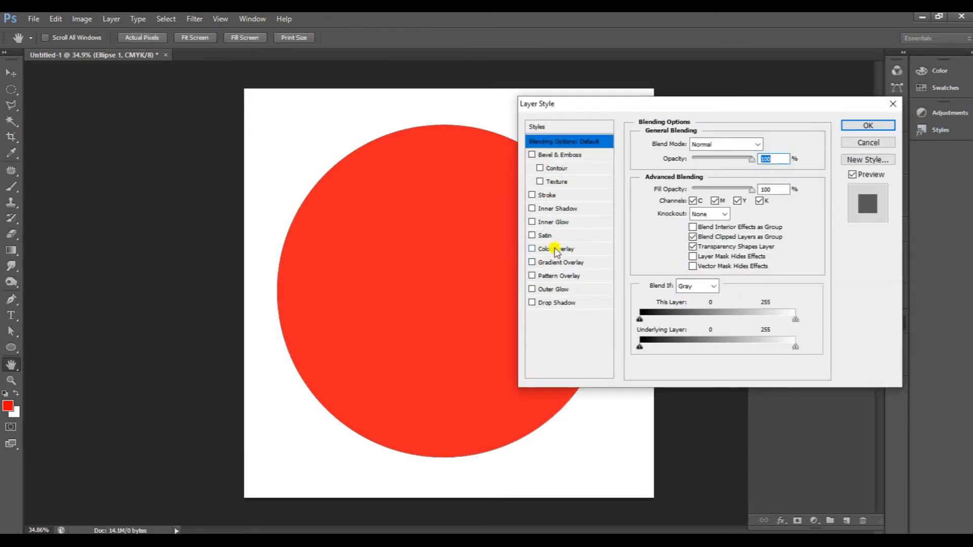
{"action": "left_click", "coordinate": [549, 210]}
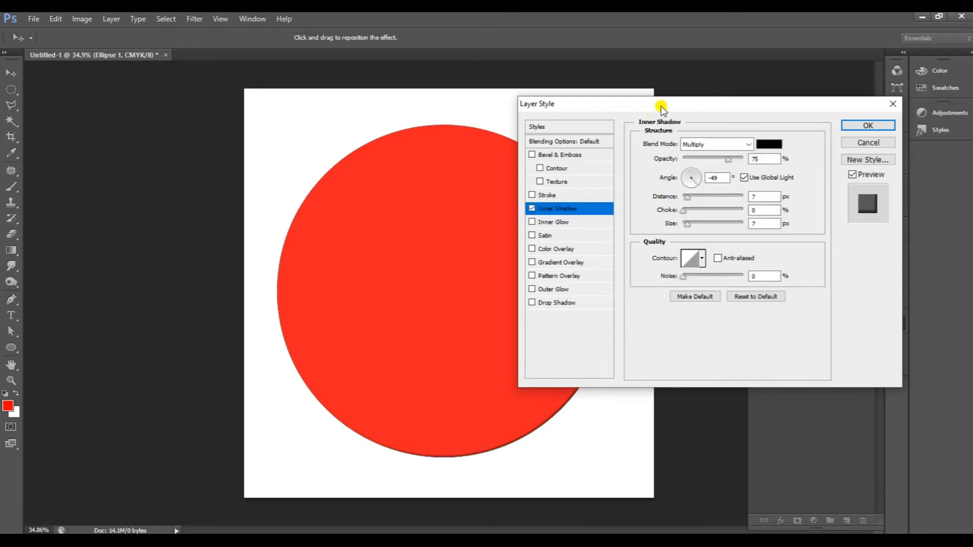
{"action": "left_click_drag", "start_coordinate": [654, 105], "coordinate": [751, 92]}
{"action": "left_click_drag", "start_coordinate": [786, 213], "coordinate": [820, 214]}
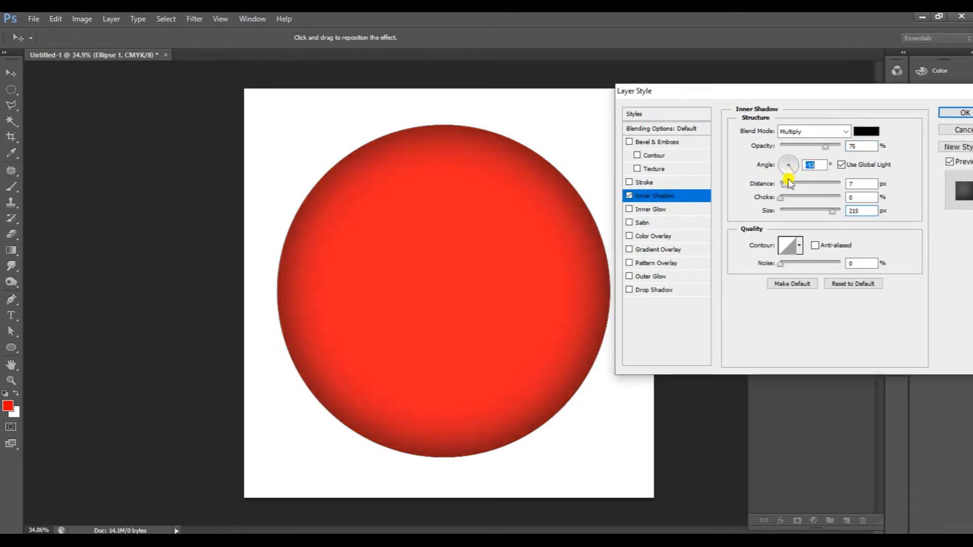
{"action": "mouse_move", "coordinate": [807, 186]}
{"action": "left_mouse_down"}
{"action": "mouse_move", "coordinate": [839, 188]}
{"action": "mouse_move", "coordinate": [828, 192]}
{"action": "left_mouse_up"}
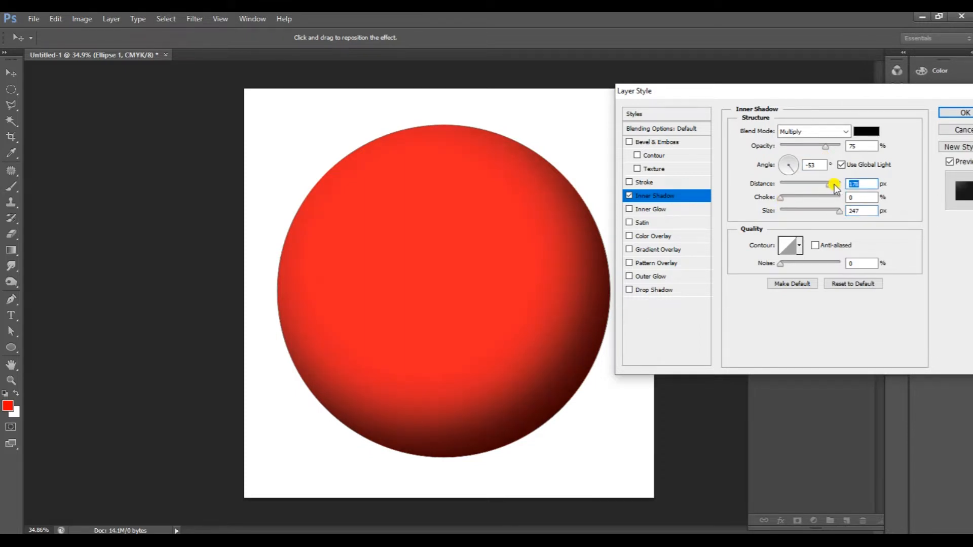
{"action": "left_click_drag", "start_coordinate": [830, 185], "coordinate": [834, 186]}
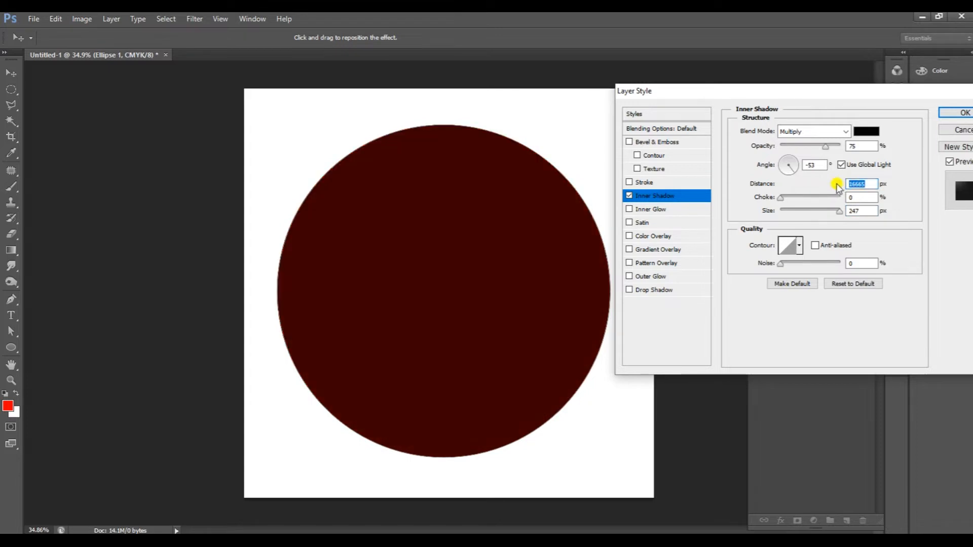
{"action": "left_click_drag", "start_coordinate": [834, 186], "coordinate": [832, 186]}
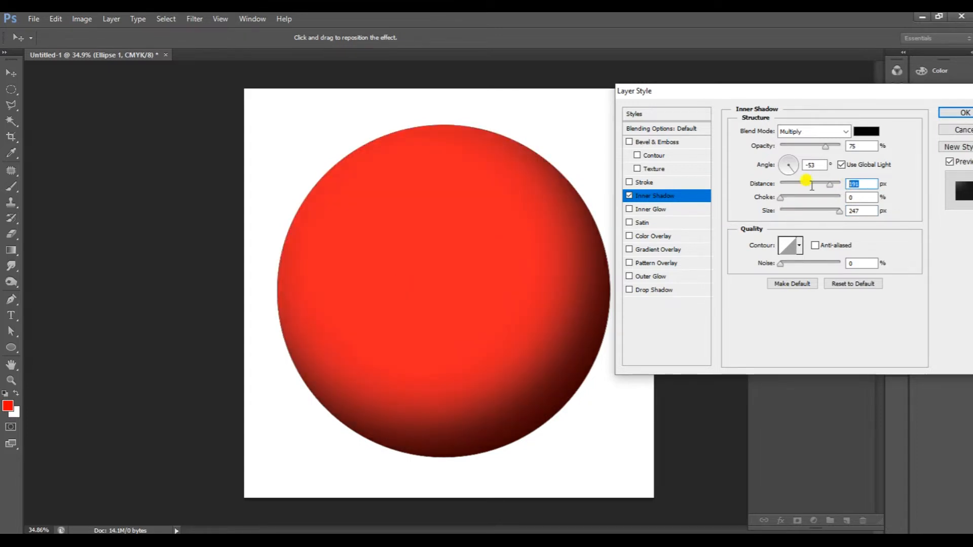
{"action": "type", "text": "210"}
{"action": "left_click", "coordinate": [955, 112]}
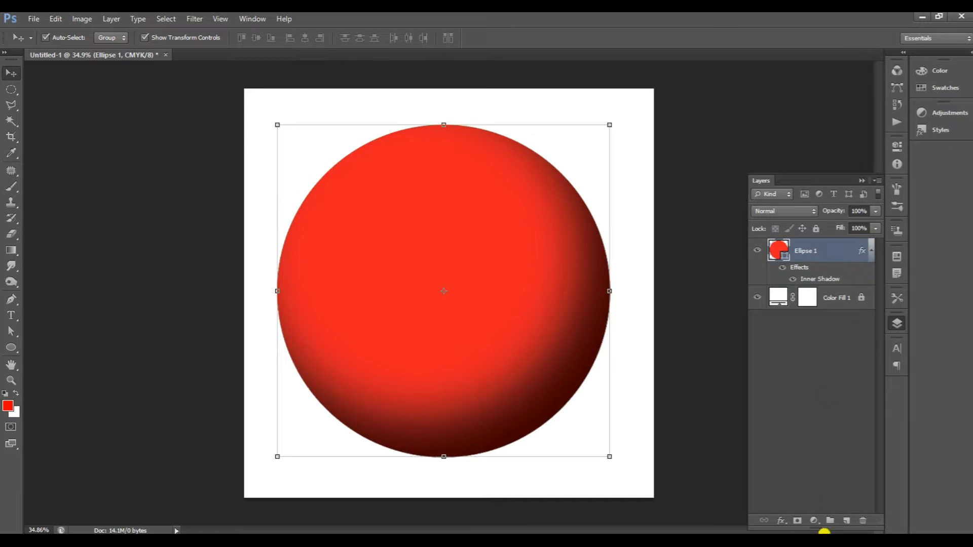
Step: Add a new empty layer above the red circle and clip it to the circle with a clipping mask
{"action": "left_click", "coordinate": [846, 521]}
{"action": "right_click", "coordinate": [805, 252]}
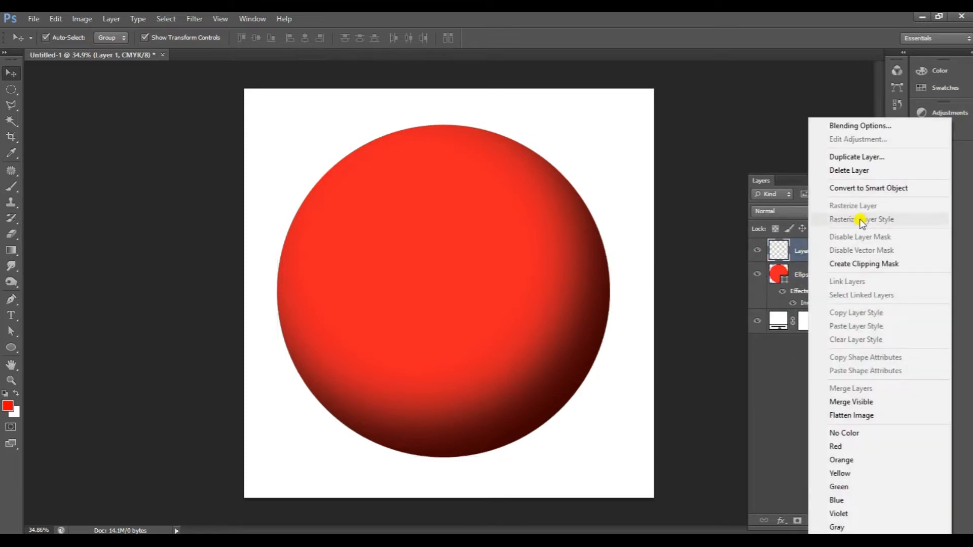
{"action": "left_click", "coordinate": [851, 251]}
Step: Paint a soft white highlight along the circle's upper-left edge on the clipped layer with an enlarged brush
{"action": "key", "text": "x"}
{"action": "key", "text": "b"}
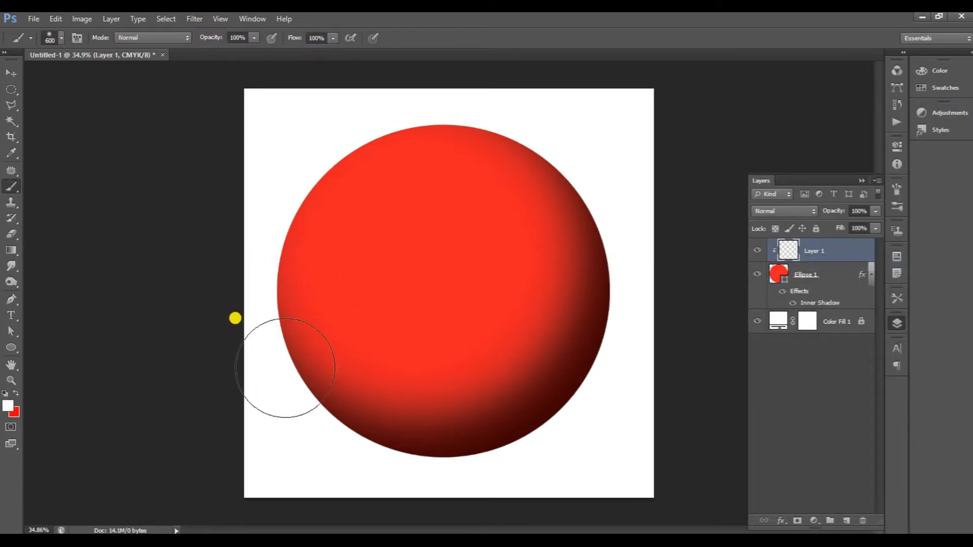
{"action": "key", "text": "bracketright"}
{"action": "key", "text": "bracketright"}
{"action": "mouse_move", "coordinate": [221, 297]}
{"action": "left_mouse_down"}
{"action": "mouse_move", "coordinate": [238, 213]}
{"action": "mouse_move", "coordinate": [324, 103]}
{"action": "mouse_move", "coordinate": [429, 63]}
{"action": "mouse_move", "coordinate": [474, 61]}
{"action": "mouse_move", "coordinate": [343, 104]}
{"action": "mouse_move", "coordinate": [241, 202]}
{"action": "mouse_move", "coordinate": [186, 322]}
{"action": "mouse_move", "coordinate": [281, 154]}
{"action": "mouse_move", "coordinate": [467, 70]}
{"action": "mouse_move", "coordinate": [501, 69]}
{"action": "left_mouse_up"}
{"action": "left_click", "coordinate": [11, 72]}
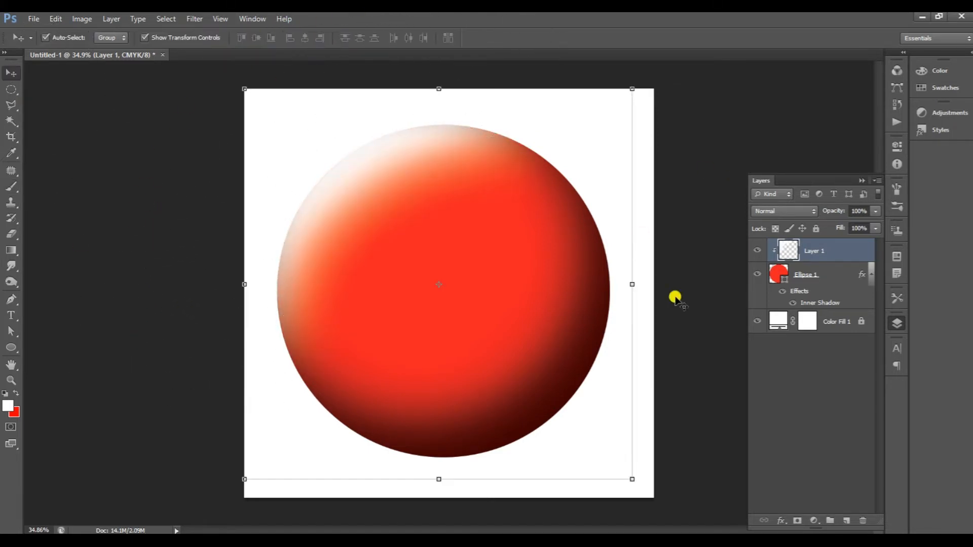
Step: Set the painted highlight layer's blend mode to Screen and its opacity to about 56%
{"action": "left_click", "coordinate": [805, 211]}
{"action": "left_click", "coordinate": [766, 322]}
{"action": "left_click", "coordinate": [875, 212]}
{"action": "left_click", "coordinate": [848, 226]}
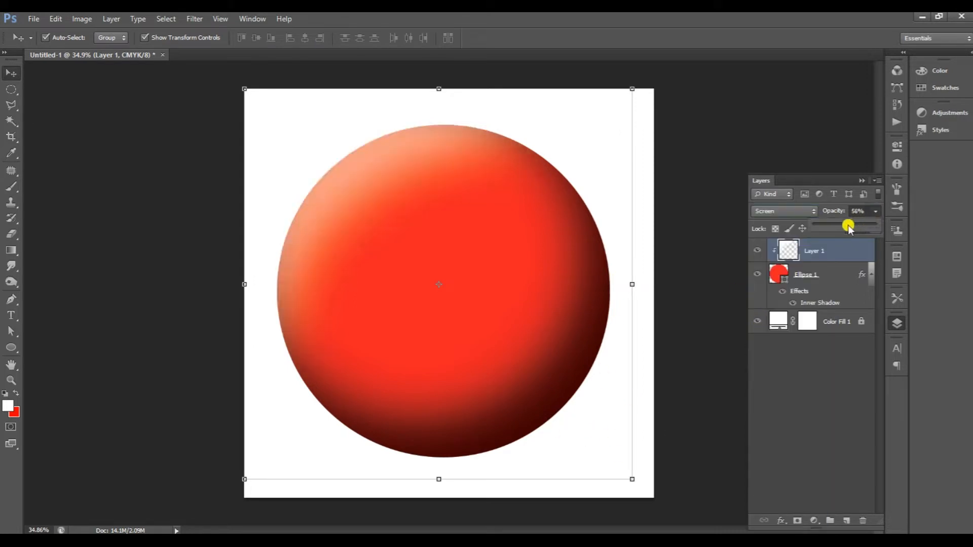
Step: Draw a white circle about 585 px wide and place it on the sphere's upper-left area
{"action": "left_click", "coordinate": [12, 347]}
{"action": "left_click_drag", "start_coordinate": [375, 176], "coordinate": [499, 300]}
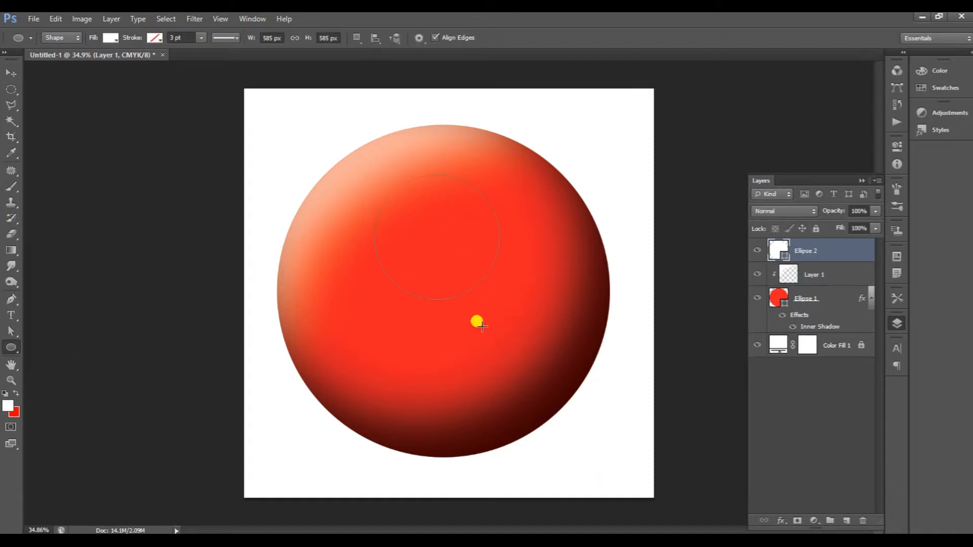
{"action": "key", "text": "v"}
{"action": "left_click_drag", "start_coordinate": [440, 225], "coordinate": [415, 234]}
Step: Soften the white circle with a Gaussian Blur of 112 pixels radius
{"action": "left_click", "coordinate": [191, 18]}
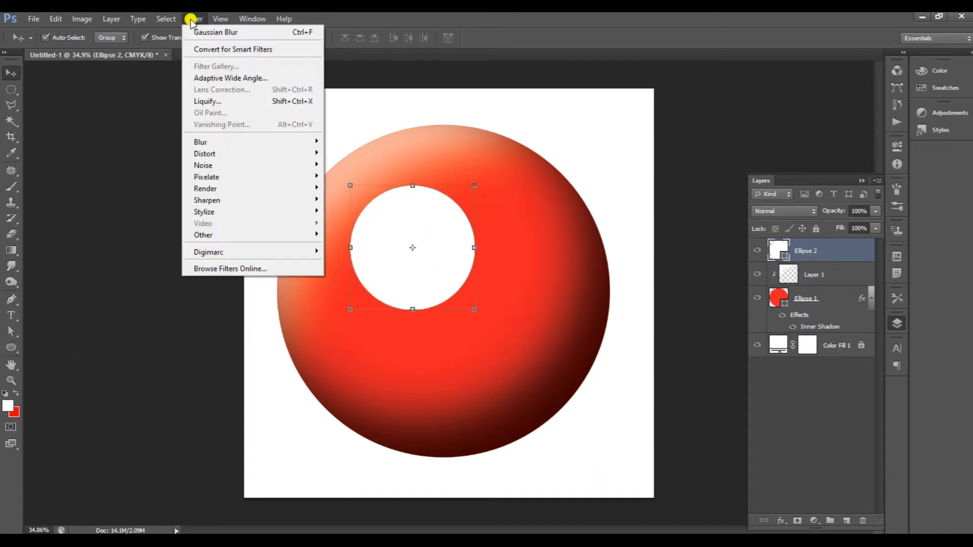
{"action": "mouse_move", "coordinate": [236, 144]}
{"action": "left_click", "coordinate": [350, 228]}
{"action": "left_click", "coordinate": [406, 204]}
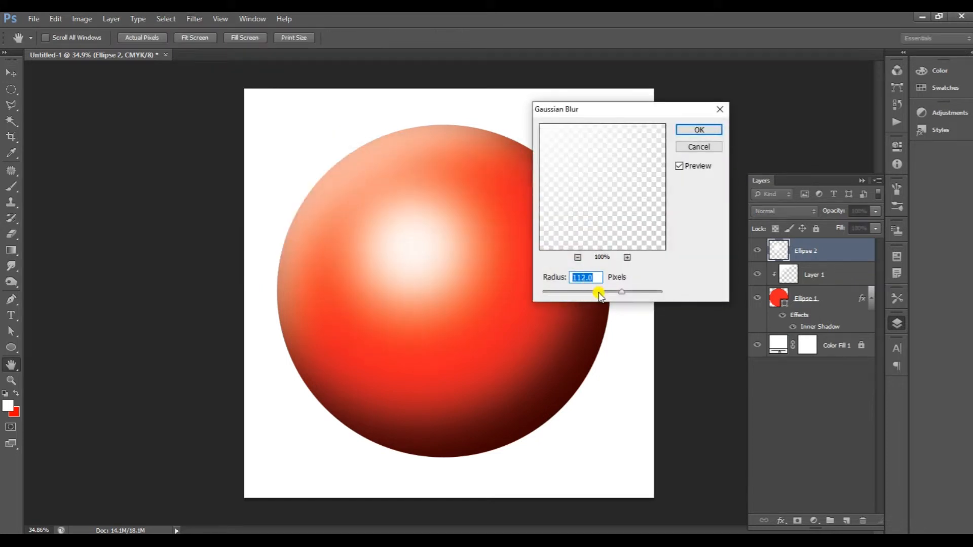
{"action": "left_click", "coordinate": [699, 130]}
Step: Duplicate the blurred highlight toward the sphere's lower right and squash the copy into a flat oval
{"action": "left_click_drag", "start_coordinate": [427, 252], "coordinate": [517, 336]}
{"action": "left_click_drag", "start_coordinate": [495, 203], "coordinate": [501, 338]}
{"action": "key", "text": "Return"}
Step: Rotate the oval highlight to about -58.37° and position it near the sphere's lower-right edge
{"action": "left_click_drag", "start_coordinate": [624, 456], "coordinate": [612, 358]}
{"action": "left_click_drag", "start_coordinate": [513, 377], "coordinate": [543, 348]}
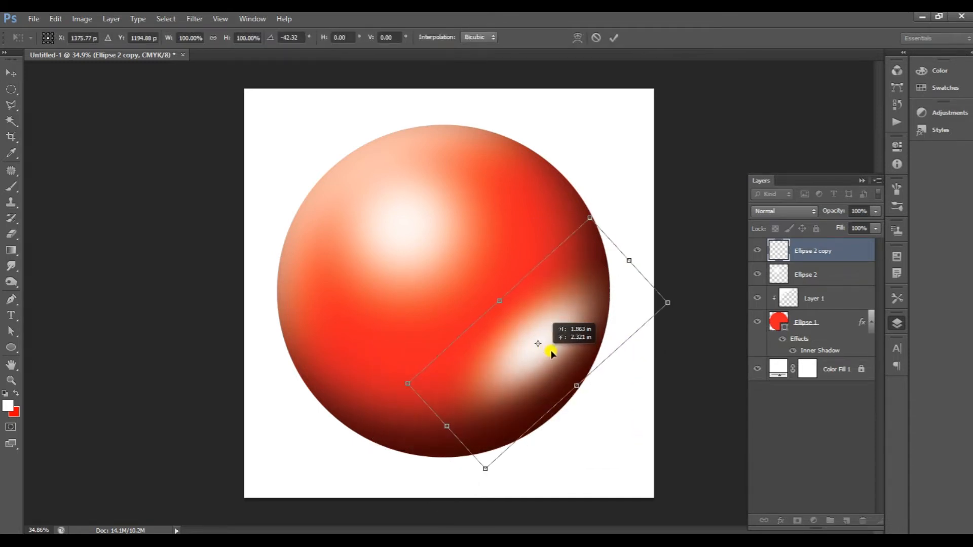
{"action": "left_click_drag", "start_coordinate": [664, 288], "coordinate": [656, 272]}
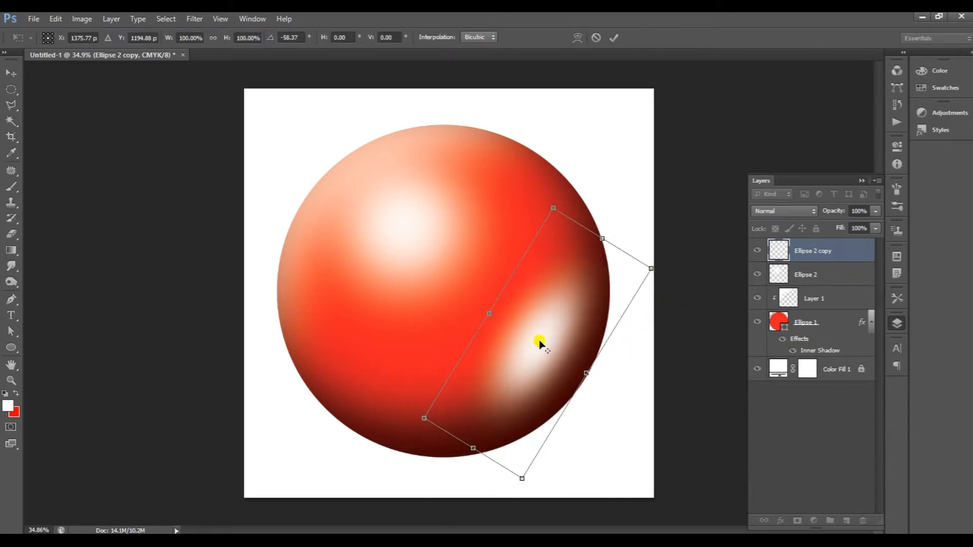
{"action": "left_click", "coordinate": [56, 19]}
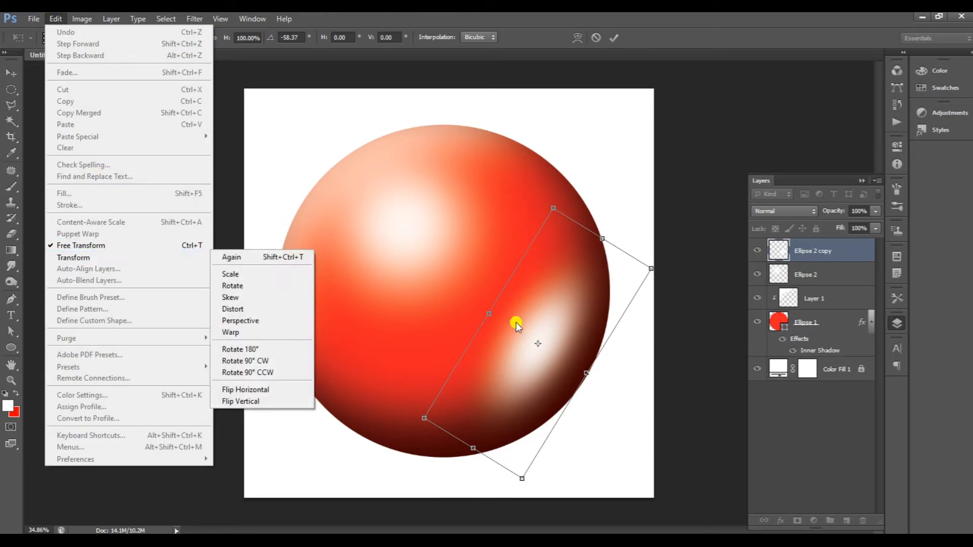
{"action": "left_click", "coordinate": [527, 328]}
{"action": "key", "text": "Return"}
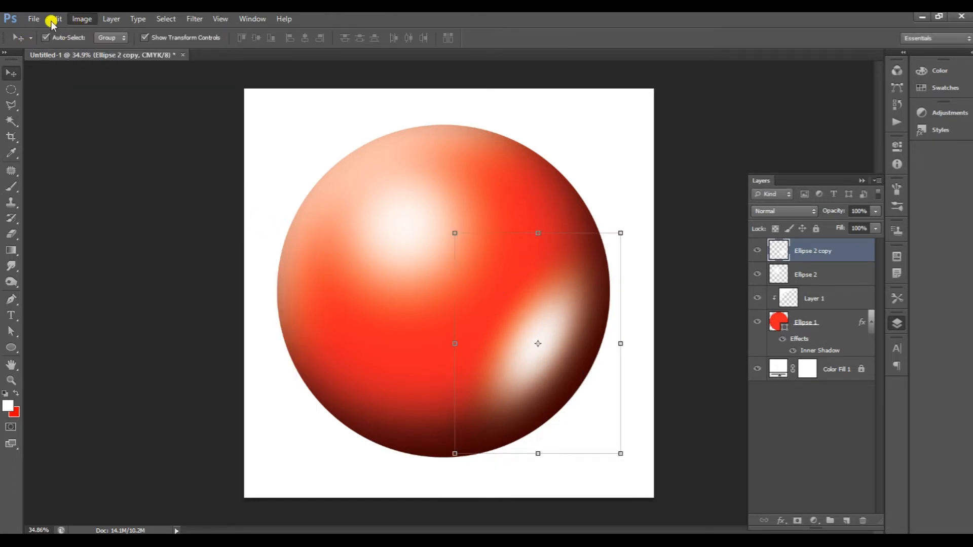
Step: Warp the oval highlight so it curves along the sphere's lower-right edge
{"action": "left_click", "coordinate": [54, 19]}
{"action": "mouse_move", "coordinate": [149, 261]}
{"action": "left_click", "coordinate": [314, 330]}
{"action": "left_click_drag", "start_coordinate": [535, 342], "coordinate": [560, 370]}
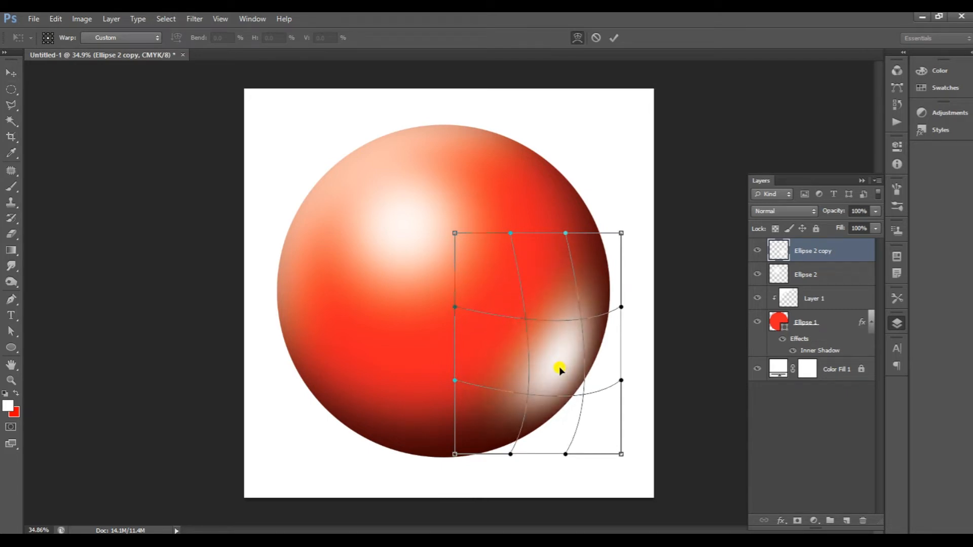
{"action": "left_click_drag", "start_coordinate": [496, 304], "coordinate": [505, 311]}
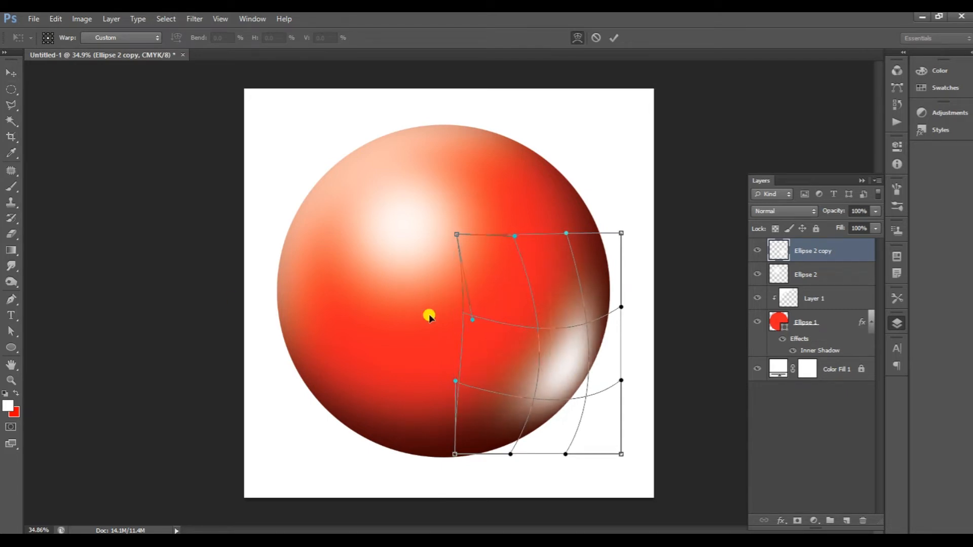
{"action": "key", "text": "Return"}
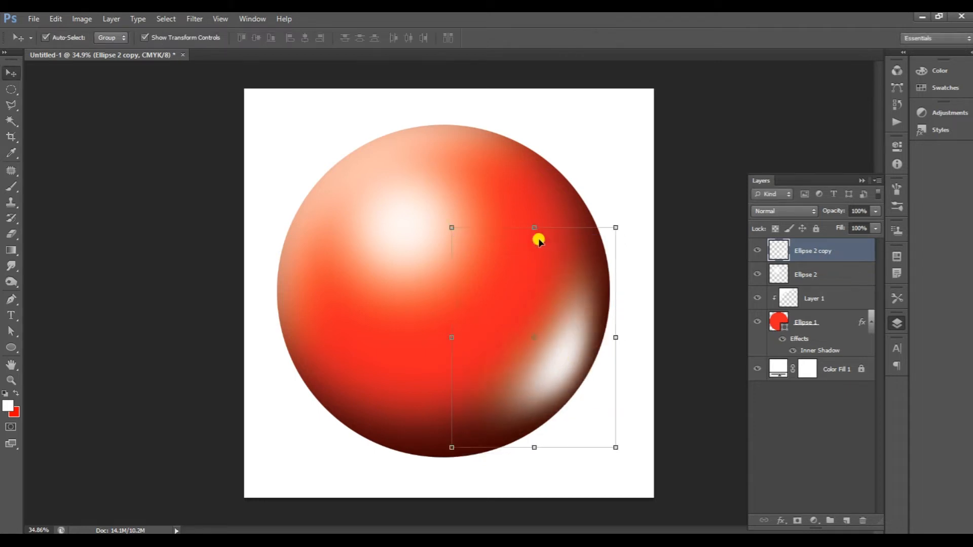
Step: Fine-tune the lower-right highlight's size and position and lower its layer opacity to 31%
{"action": "left_click_drag", "start_coordinate": [537, 217], "coordinate": [532, 211]}
{"action": "left_click_drag", "start_coordinate": [561, 360], "coordinate": [567, 347]}
{"action": "key", "text": "Return"}
{"action": "left_click_drag", "start_coordinate": [875, 212], "coordinate": [833, 228]}
Step: Duplicate the main highlight toward the sphere's lower left and shrink the copy to a small spot
{"action": "left_click", "coordinate": [419, 223]}
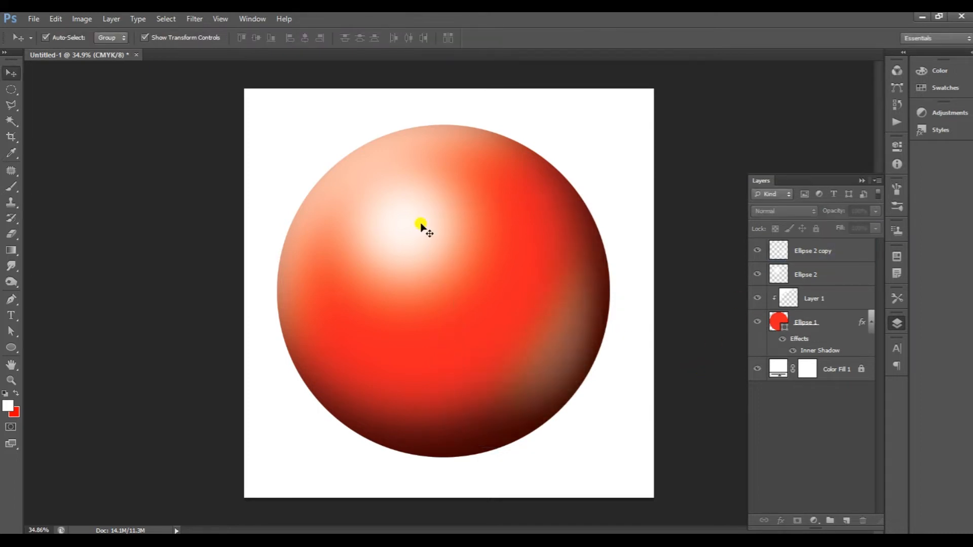
{"action": "left_click_drag", "start_coordinate": [414, 241], "coordinate": [382, 322]}
{"action": "key", "text": "ctrl+t"}
{"action": "left_click_drag", "start_coordinate": [491, 180], "coordinate": [413, 244]}
{"action": "key", "text": "Return"}
{"action": "mouse_move", "coordinate": [378, 323]}
{"action": "left_mouse_down"}
{"action": "mouse_move", "coordinate": [394, 335]}
{"action": "mouse_move", "coordinate": [380, 332]}
{"action": "left_mouse_up"}
Step: Delete the extra copy covering the main highlight and nudge the main highlight slightly up and right
{"action": "left_click", "coordinate": [430, 223]}
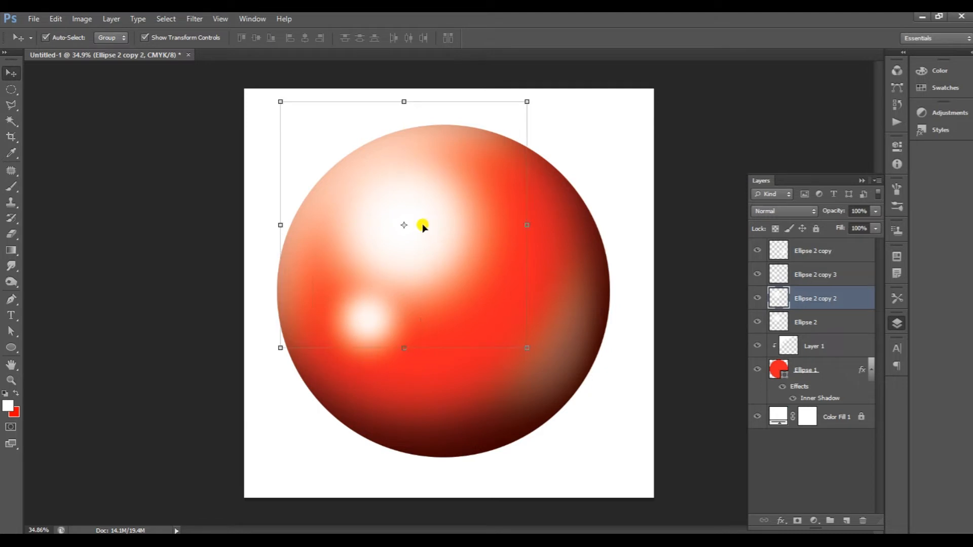
{"action": "left_click_drag", "start_coordinate": [434, 224], "coordinate": [525, 238]}
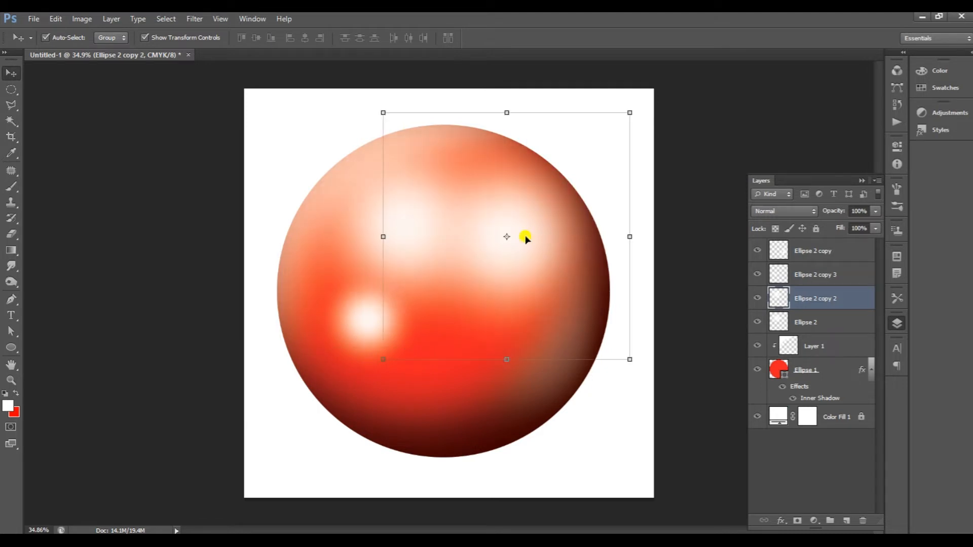
{"action": "key", "text": "Delete"}
{"action": "left_click_drag", "start_coordinate": [421, 255], "coordinate": [428, 247]}
Step: Apply another Gaussian Blur to the small lower-left highlight to soften it
{"action": "left_click", "coordinate": [365, 335]}
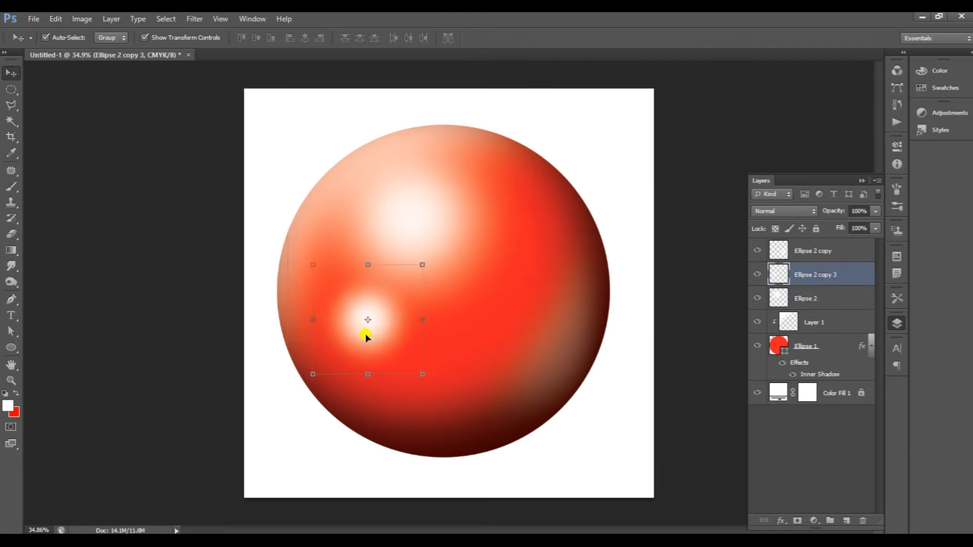
{"action": "left_click", "coordinate": [194, 19]}
{"action": "mouse_move", "coordinate": [254, 146]}
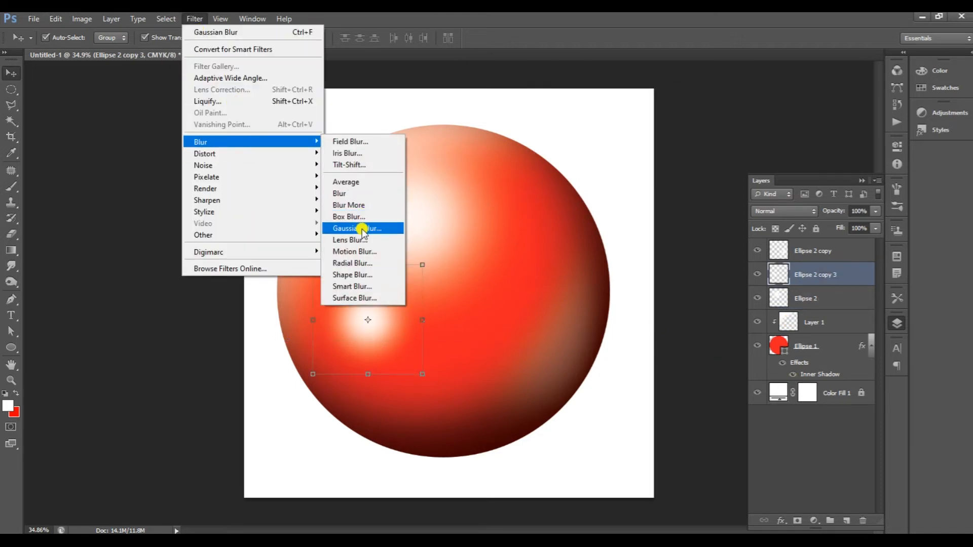
{"action": "left_click", "coordinate": [365, 223]}
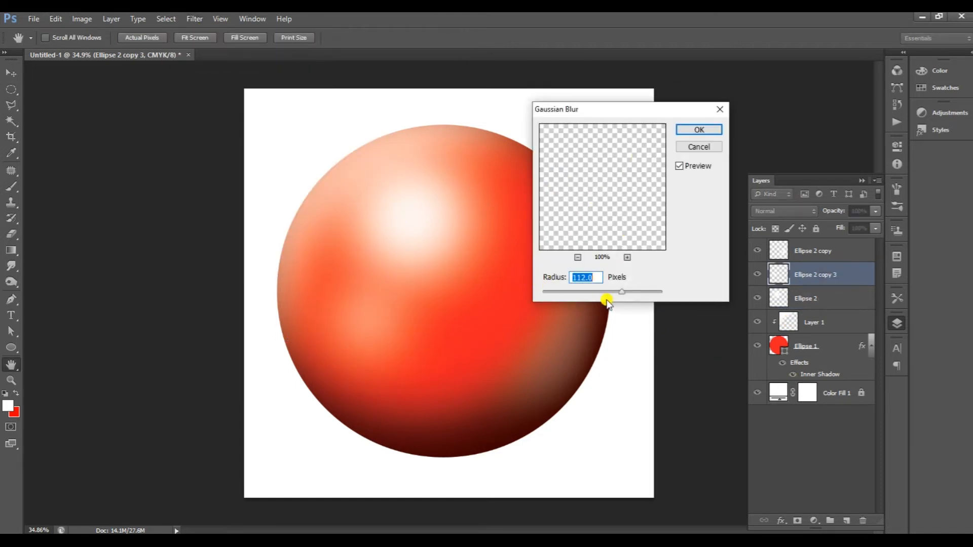
{"action": "left_click", "coordinate": [697, 130]}
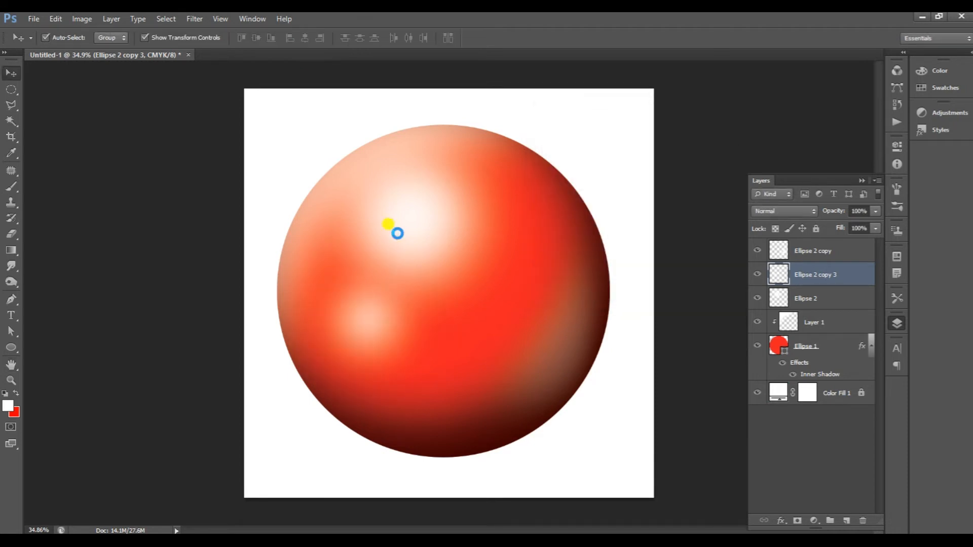
Step: Move the main highlight slightly upward on the sphere and deselect the layer
{"action": "left_click_drag", "start_coordinate": [412, 223], "coordinate": [428, 211]}
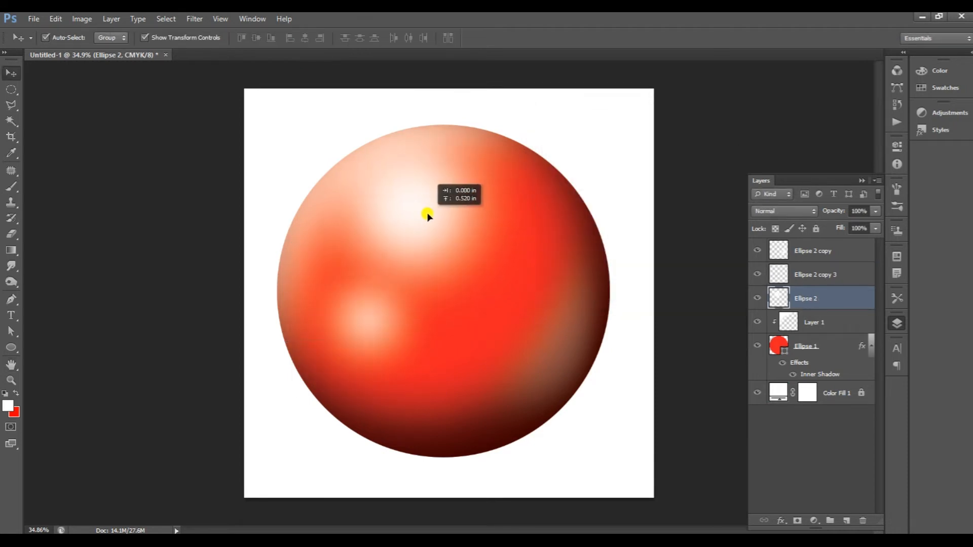
{"action": "left_click", "coordinate": [569, 445]}
{"action": "scroll", "coordinate": [569, 445], "scroll_direction": "down", "scroll_amount": 2}
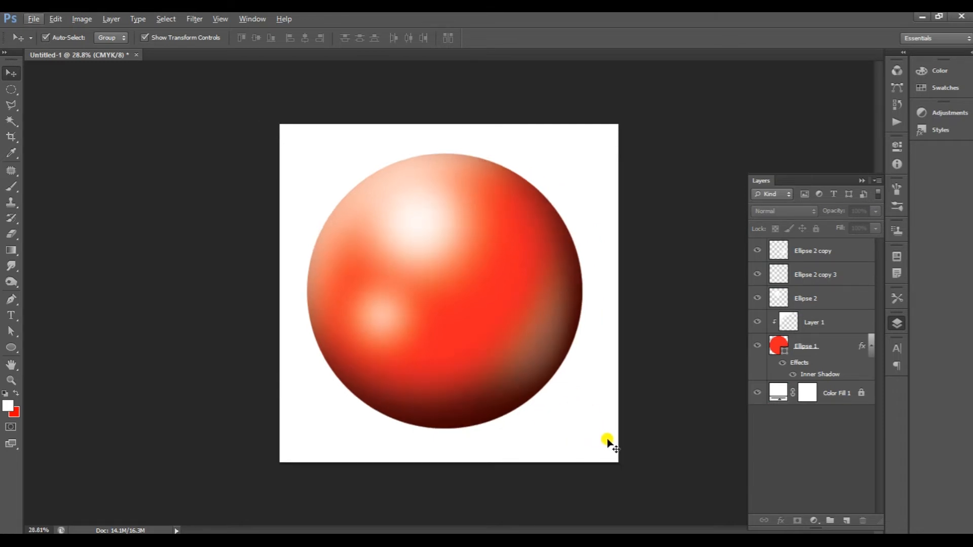
Step: Group all the sphere's layers and scale the group down to about 62% around its centre
{"action": "left_click", "coordinate": [807, 347]}
{"action": "left_click", "coordinate": [808, 251], "text": "shift"}
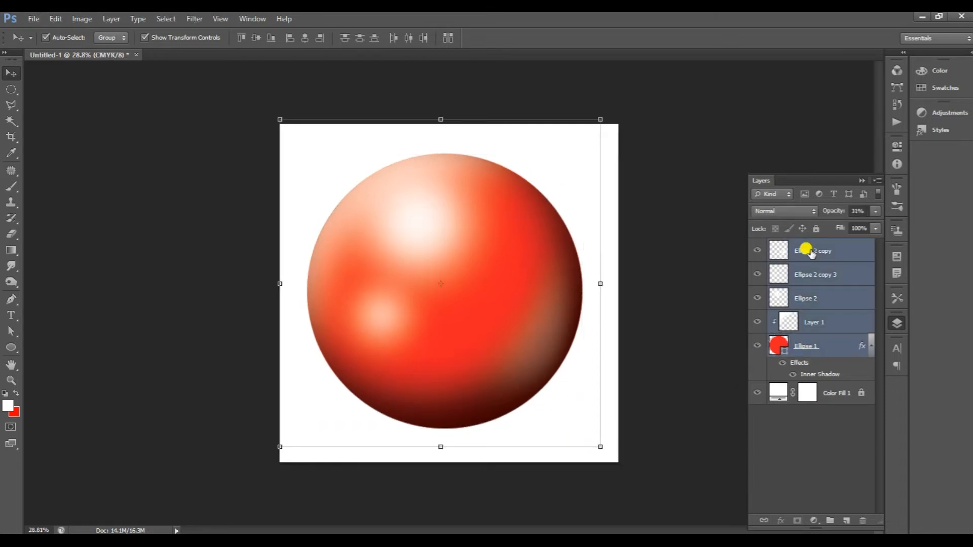
{"action": "key", "text": "ctrl+g"}
{"action": "left_click_drag", "start_coordinate": [597, 118], "coordinate": [540, 182]}
{"action": "key", "text": "Return"}
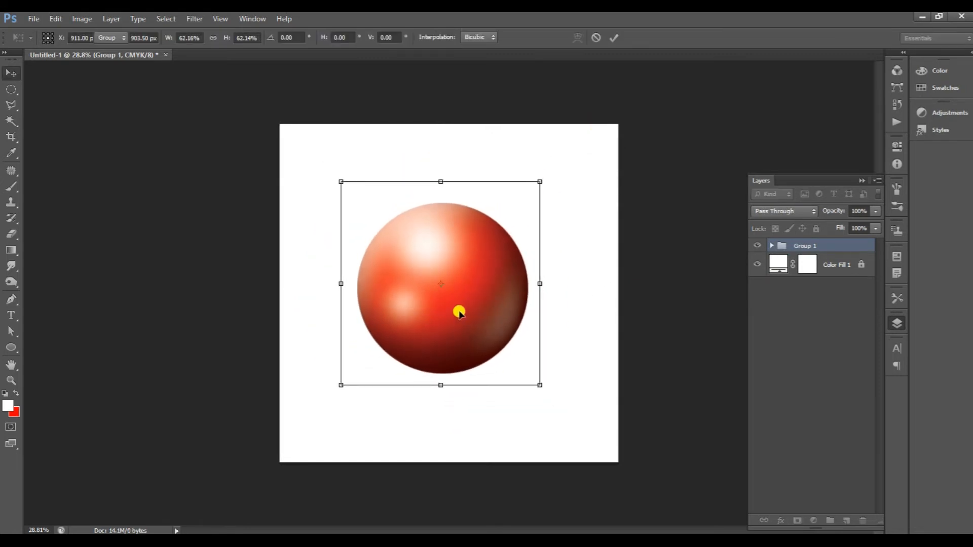
Step: Try to edit the colour of the locked white fill layer
{"action": "double_click", "coordinate": [776, 263]}
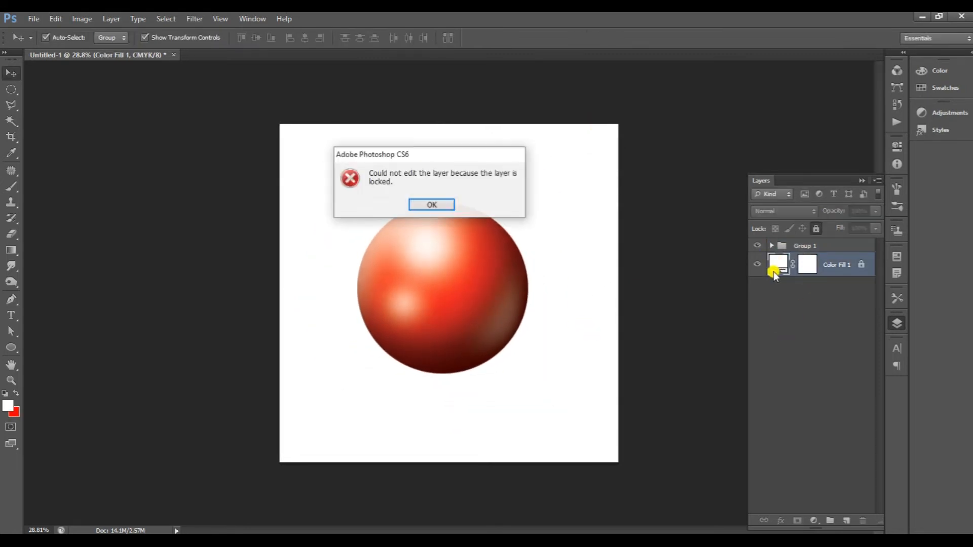
{"action": "left_click", "coordinate": [434, 204]}
{"action": "left_click", "coordinate": [808, 339]}
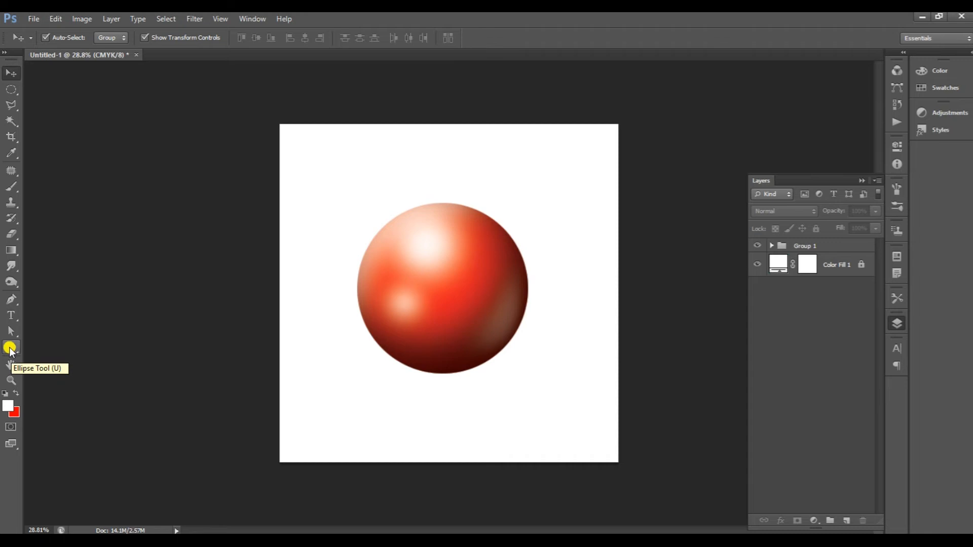
Step: Add a new empty layer between the white fill layer and the sphere group
{"action": "left_click", "coordinate": [832, 276]}
{"action": "left_click", "coordinate": [846, 520]}
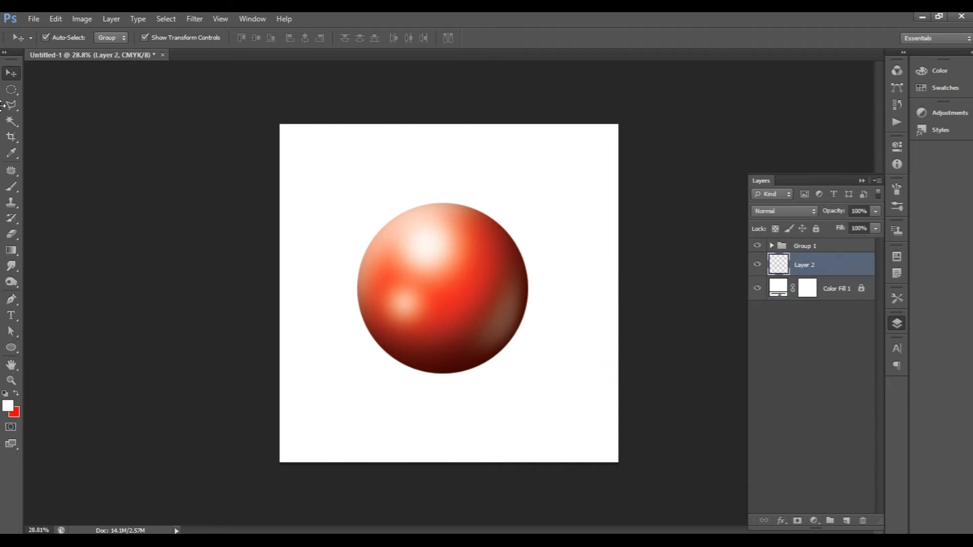
Step: Draw a circular selection around the sphere on the empty layer and undo a trial white-to-black radial gradient
{"action": "key", "text": "m"}
{"action": "left_click_drag", "start_coordinate": [319, 153], "coordinate": [586, 420]}
{"action": "key", "text": "g"}
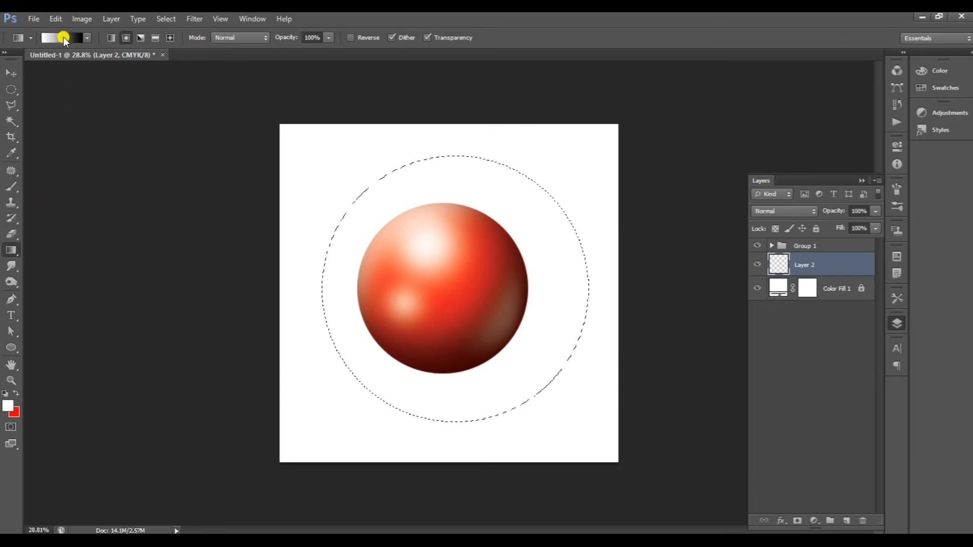
{"action": "left_click_drag", "start_coordinate": [469, 294], "coordinate": [591, 413]}
{"action": "key", "text": "ctrl+z"}
Step: Change the gradient to run from black to white and fill the circular selection with it radially from the centre
{"action": "left_click", "coordinate": [65, 40]}
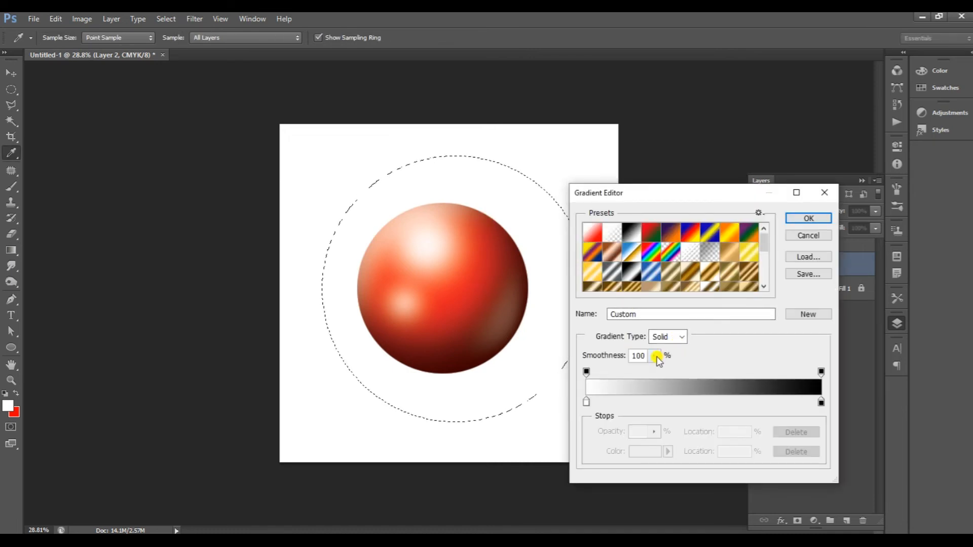
{"action": "mouse_move", "coordinate": [587, 402]}
{"action": "left_mouse_down"}
{"action": "mouse_move", "coordinate": [774, 403]}
{"action": "mouse_move", "coordinate": [586, 403]}
{"action": "left_mouse_up"}
{"action": "left_click_drag", "start_coordinate": [773, 402], "coordinate": [831, 403]}
{"action": "left_click", "coordinate": [809, 218]}
{"action": "left_click_drag", "start_coordinate": [460, 285], "coordinate": [573, 397]}
{"action": "left_click_drag", "start_coordinate": [455, 294], "coordinate": [564, 385]}
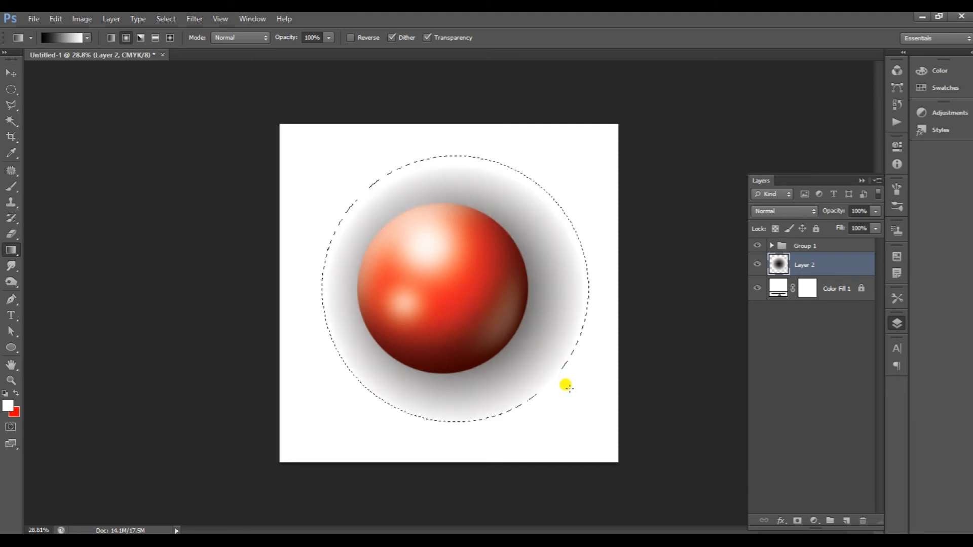
Step: Squash the gradient circle to about 58% width and 14% height and place it under the sphere's base as a shadow
{"action": "key", "text": "v"}
{"action": "left_click_drag", "start_coordinate": [455, 156], "coordinate": [454, 257]}
{"action": "left_click_drag", "start_coordinate": [549, 292], "coordinate": [518, 365]}
{"action": "left_click_drag", "start_coordinate": [442, 334], "coordinate": [442, 347]}
{"action": "left_click_drag", "start_coordinate": [492, 371], "coordinate": [492, 376]}
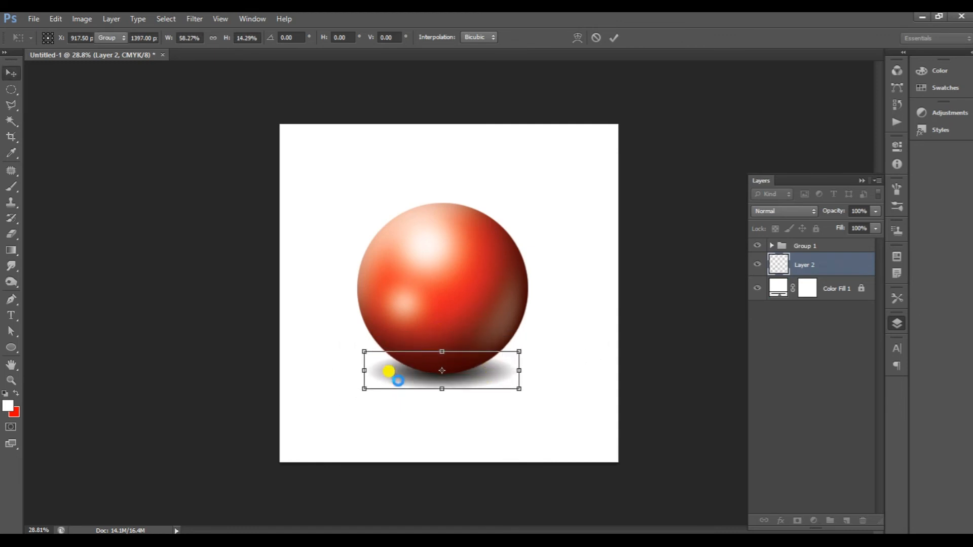
{"action": "double_click", "coordinate": [395, 376]}
Step: Apply a Motion Blur to the shadow with an angle of 0° and a distance of 563 pixels
{"action": "left_click", "coordinate": [194, 18]}
{"action": "mouse_move", "coordinate": [282, 145]}
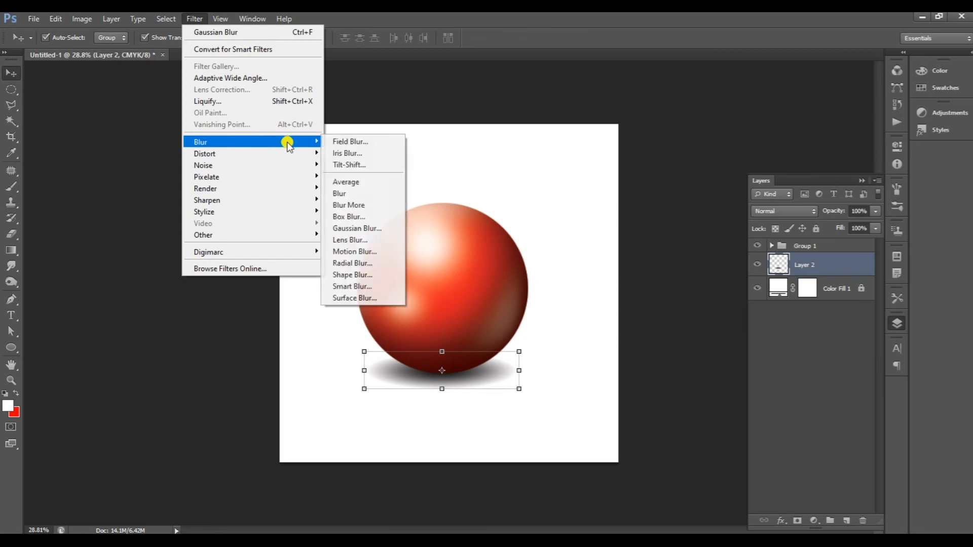
{"action": "left_click", "coordinate": [374, 252]}
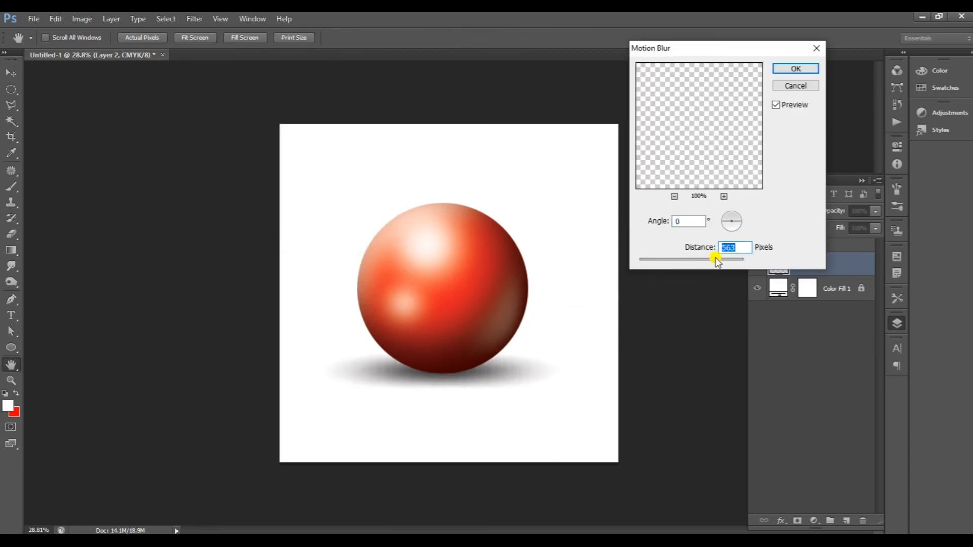
{"action": "left_click", "coordinate": [790, 70]}
Step: Flatten the blurred shadow to about two thirds of its height around its centre
{"action": "key", "text": "ctrl+t"}
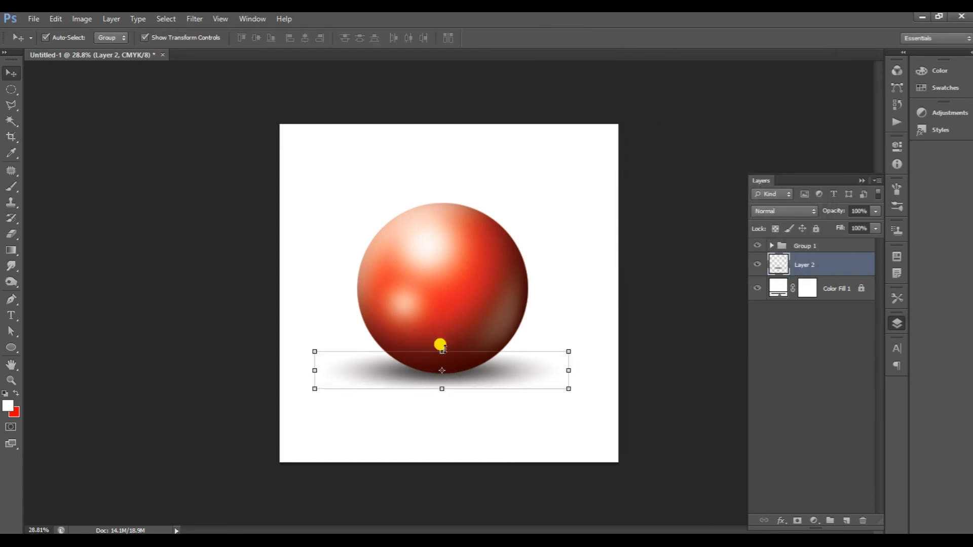
{"action": "left_click_drag", "start_coordinate": [441, 344], "coordinate": [444, 358]}
{"action": "double_click", "coordinate": [514, 374]}
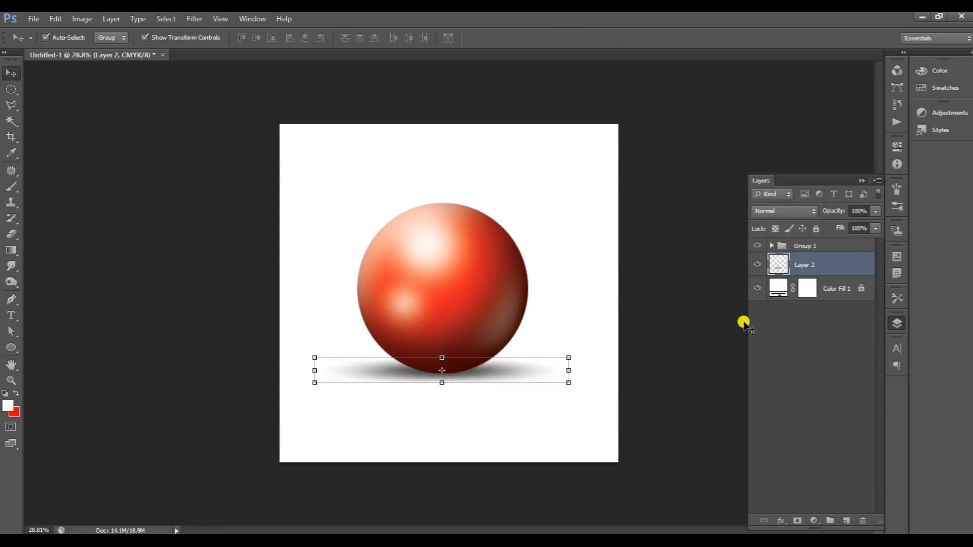
Step: Duplicate the shadow layer and narrow the copy to about 61.5% width around its centre
{"action": "key", "text": "ctrl+j"}
{"action": "key", "text": "ctrl+t"}
{"action": "left_click_drag", "start_coordinate": [568, 371], "coordinate": [515, 372]}
{"action": "scroll", "coordinate": [444, 374], "scroll_direction": "up", "scroll_amount": 9}
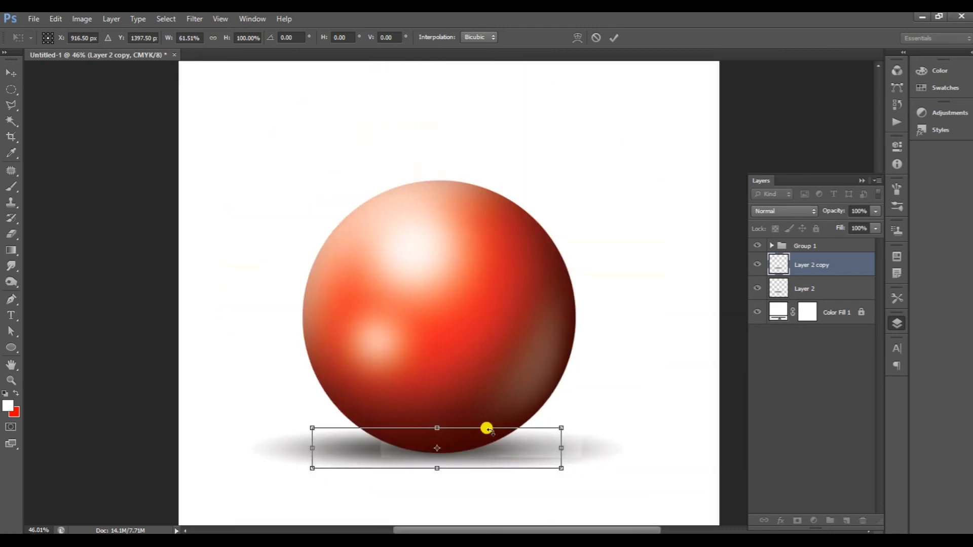
{"action": "scroll", "coordinate": [486, 463], "scroll_direction": "up", "scroll_amount": 2}
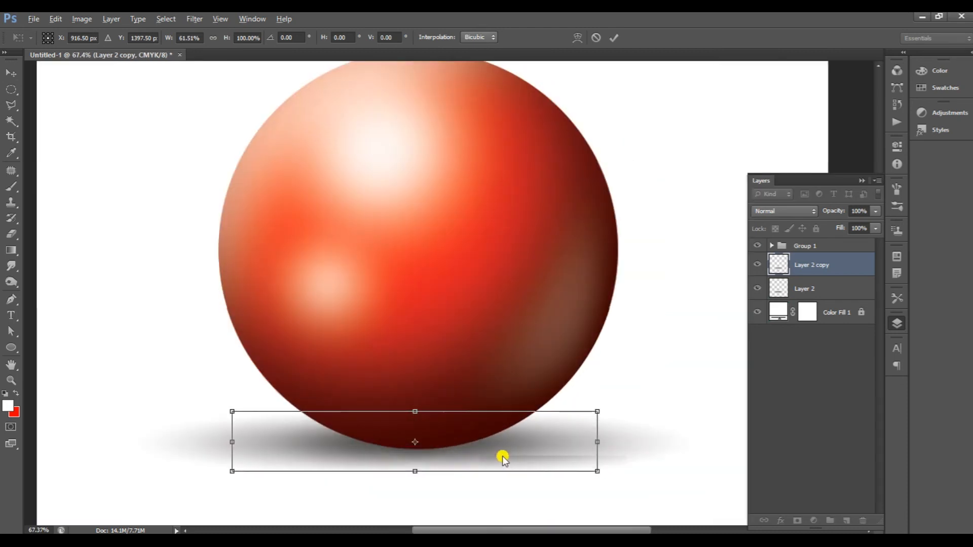
Step: Nudge the narrower shadow copy slightly down beneath the sphere, to a vertical position of 1412.5 px
{"action": "key", "text": "alt+space"}
{"action": "left_click", "coordinate": [801, 268]}
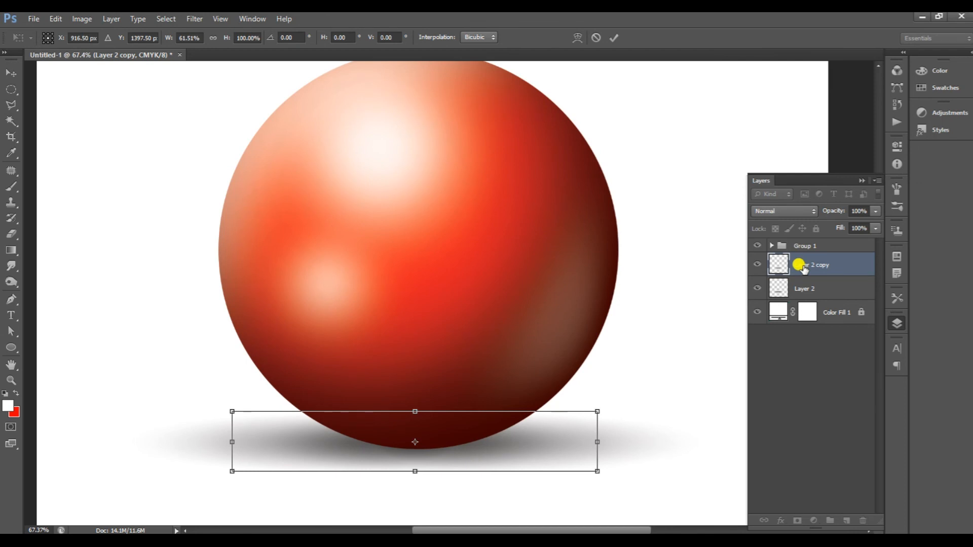
{"action": "key", "text": "shift+Down"}
{"action": "key", "text": "shift+Down"}
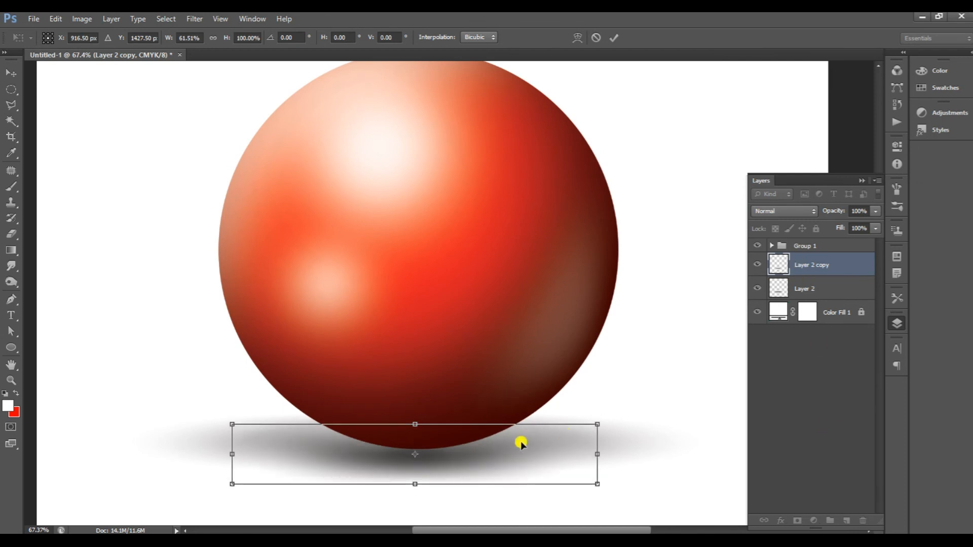
{"action": "key", "text": "shift+Up"}
{"action": "key", "text": "shift+Up"}
Step: Set the shadow copy's blend mode to Multiply, apply its transform and deselect all layers
{"action": "left_click", "coordinate": [763, 212]}
{"action": "left_click", "coordinate": [766, 261]}
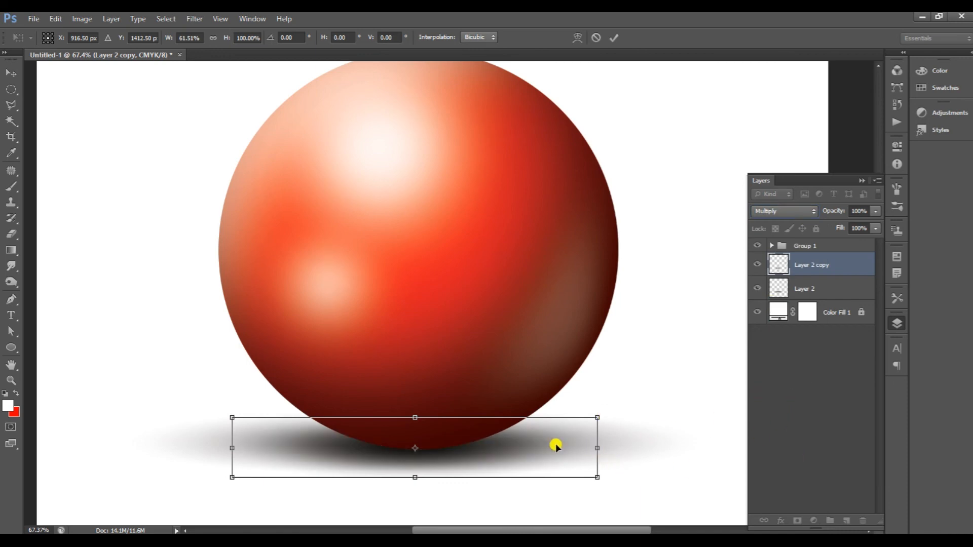
{"action": "double_click", "coordinate": [523, 441]}
{"action": "left_click", "coordinate": [646, 445]}
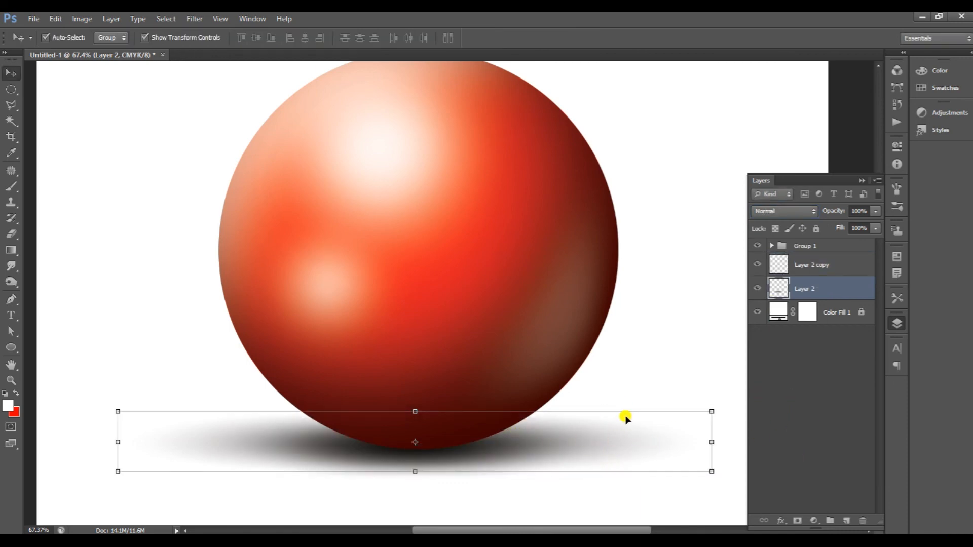
{"action": "scroll", "coordinate": [625, 416], "scroll_direction": "down", "scroll_amount": 3}
{"action": "scroll", "coordinate": [624, 420], "scroll_direction": "down", "scroll_amount": 1}
{"action": "left_click", "coordinate": [686, 419]}
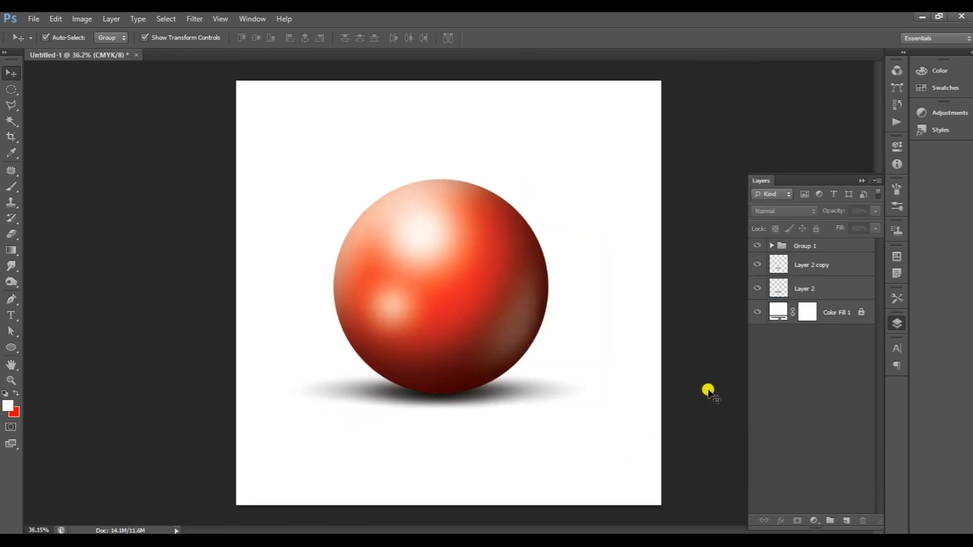
Step: Unlock the white fill layer and change its colour to light blue b5f2ff
{"action": "left_click", "coordinate": [831, 314]}
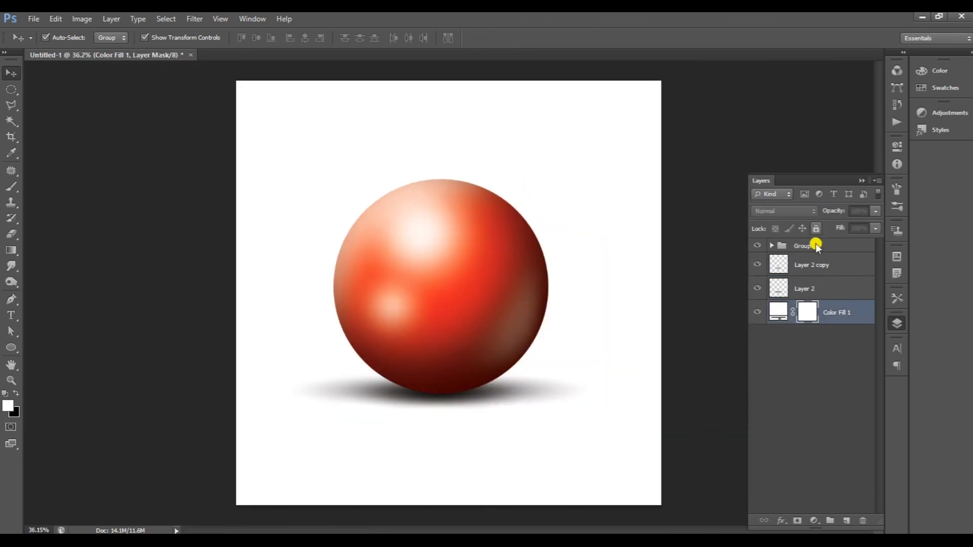
{"action": "double_click", "coordinate": [777, 311]}
{"action": "left_click", "coordinate": [672, 127]}
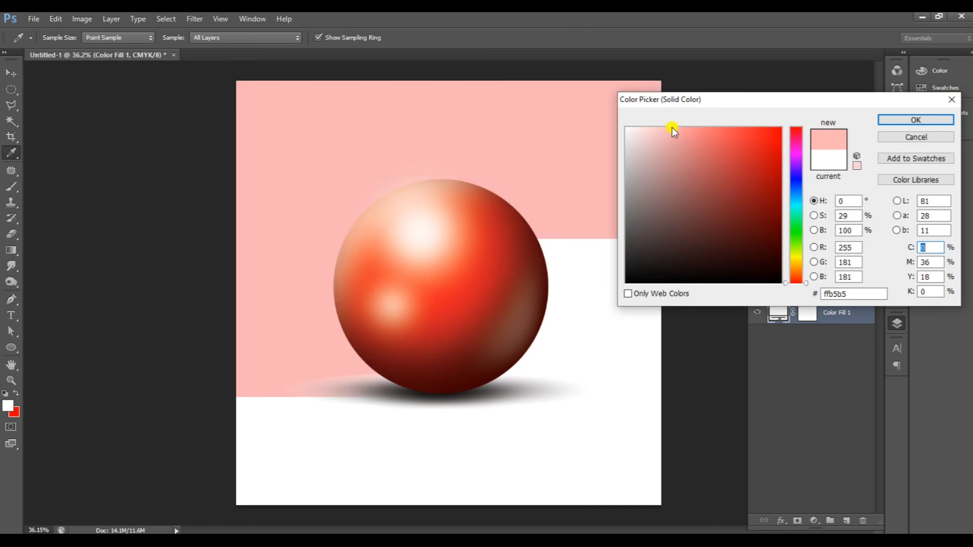
{"action": "left_click", "coordinate": [794, 203]}
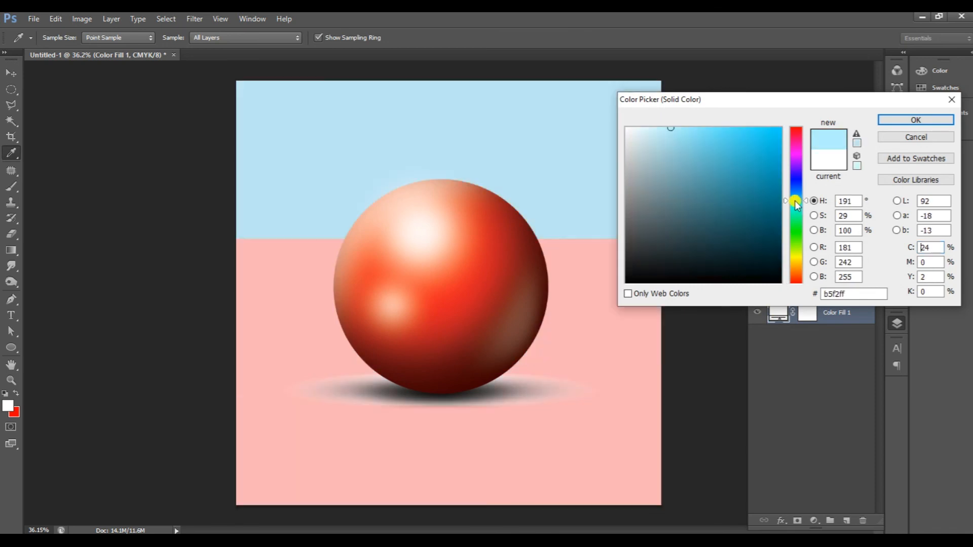
{"action": "left_click", "coordinate": [913, 121]}
Step: Set the wider original shadow layer's blend mode to Multiply and deselect it
{"action": "left_click", "coordinate": [813, 289]}
{"action": "left_click", "coordinate": [784, 211]}
{"action": "left_click", "coordinate": [775, 259]}
{"action": "left_click", "coordinate": [827, 387]}
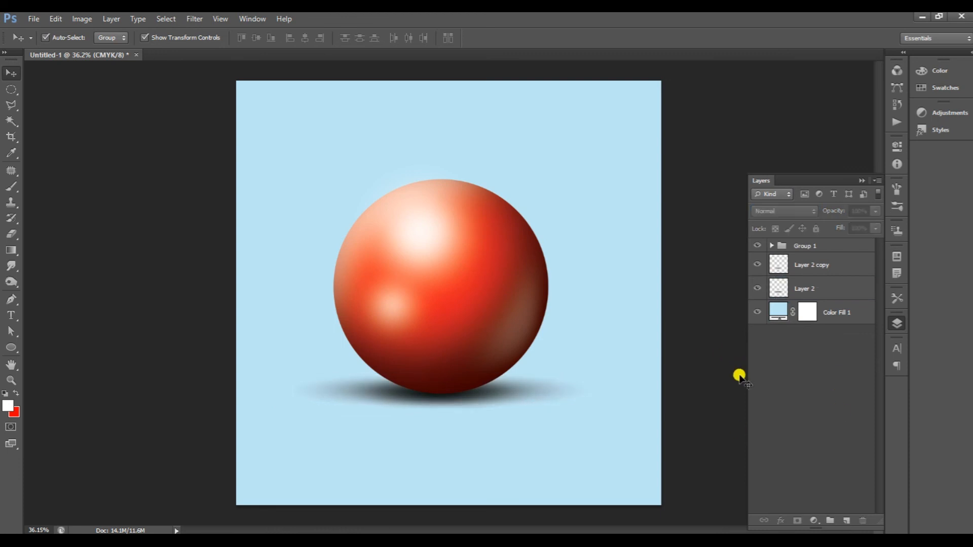